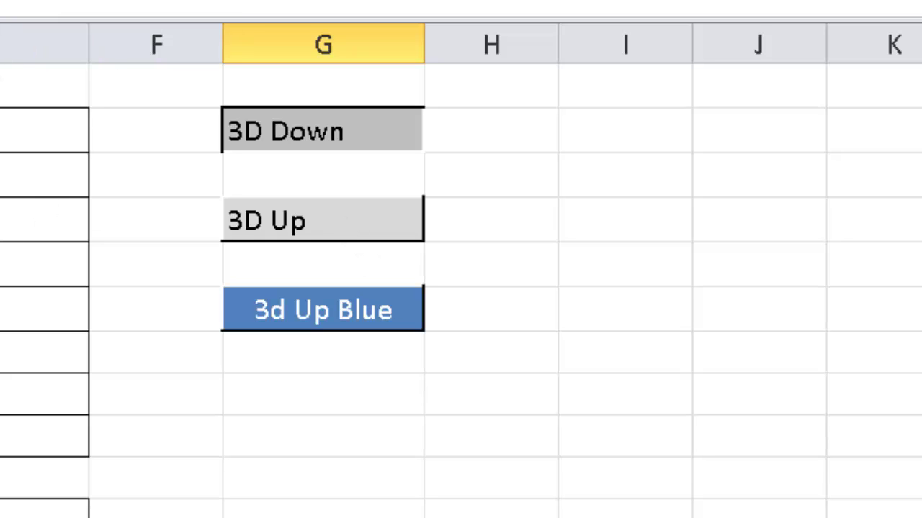
Apply the 3D Up cell style to the first table's header row B2:E2.
drag(0, 130, 8, 123)
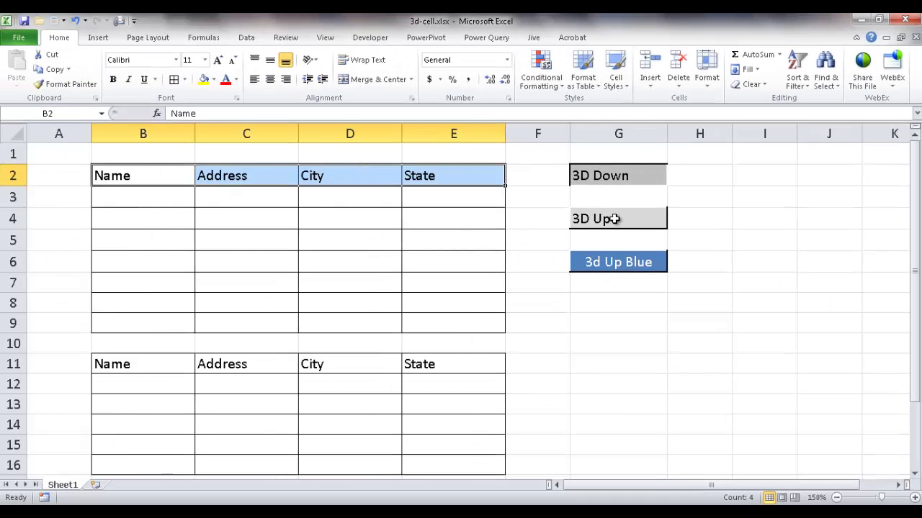
click(620, 83)
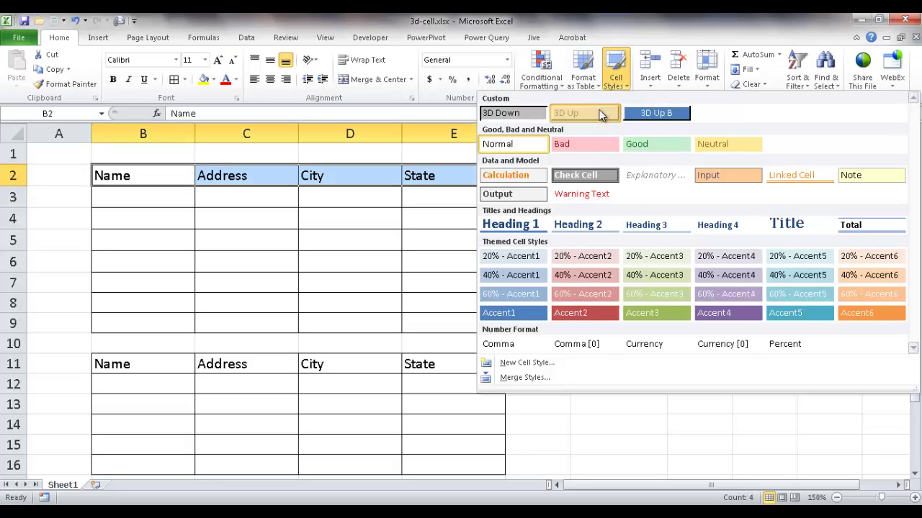
click(603, 113)
click(588, 305)
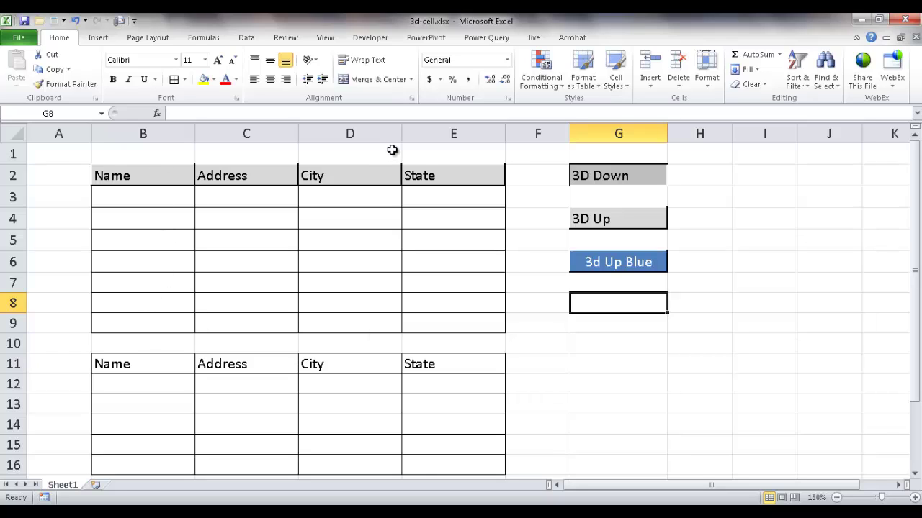
Apply the 3D Up Blue cell style to the second table's header row B11:E11.
drag(164, 362, 489, 368)
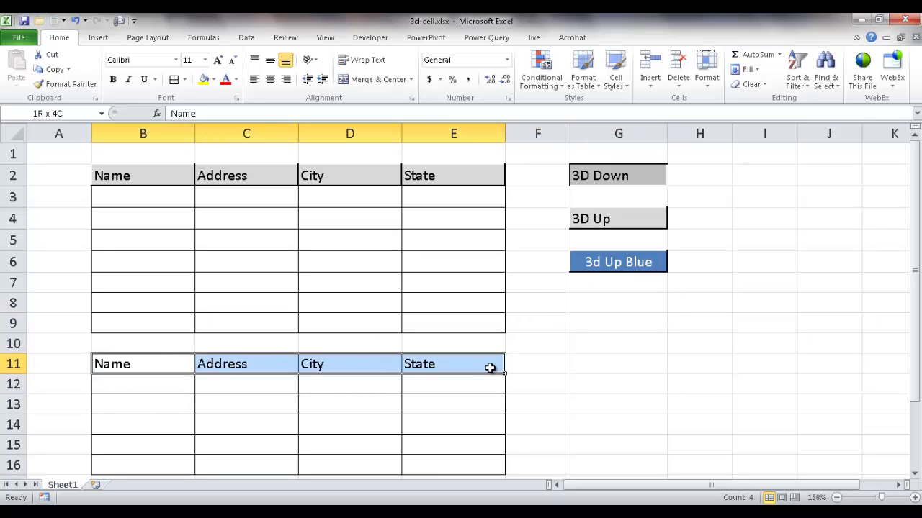
click(616, 76)
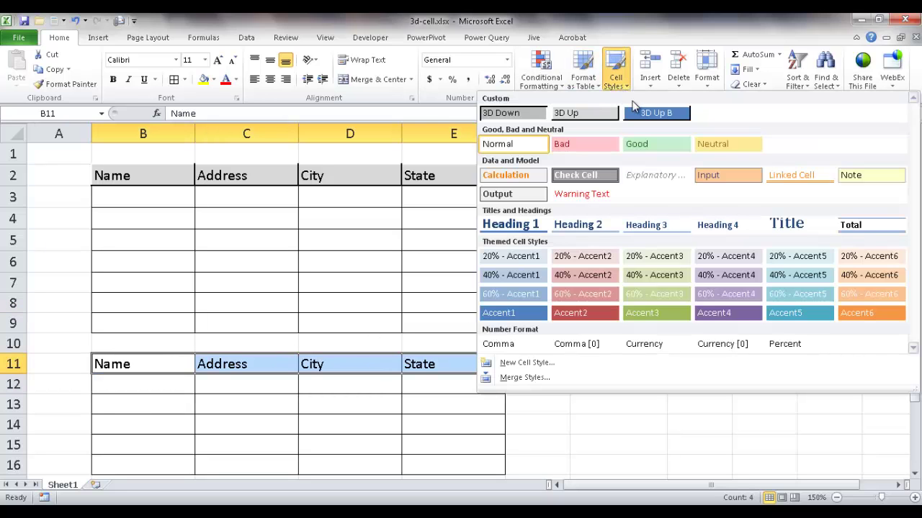
click(654, 114)
click(633, 397)
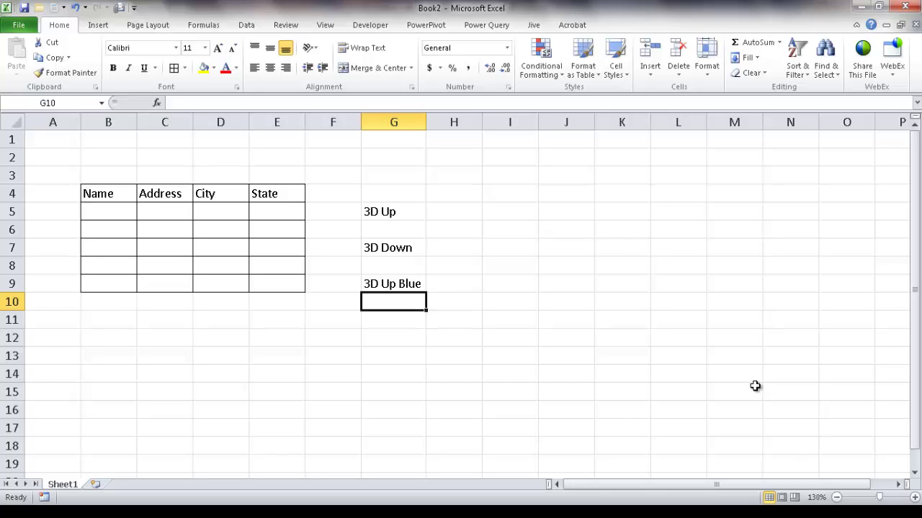
In Format Cells for G5, add heavy solid bottom and right borders.
click(389, 211)
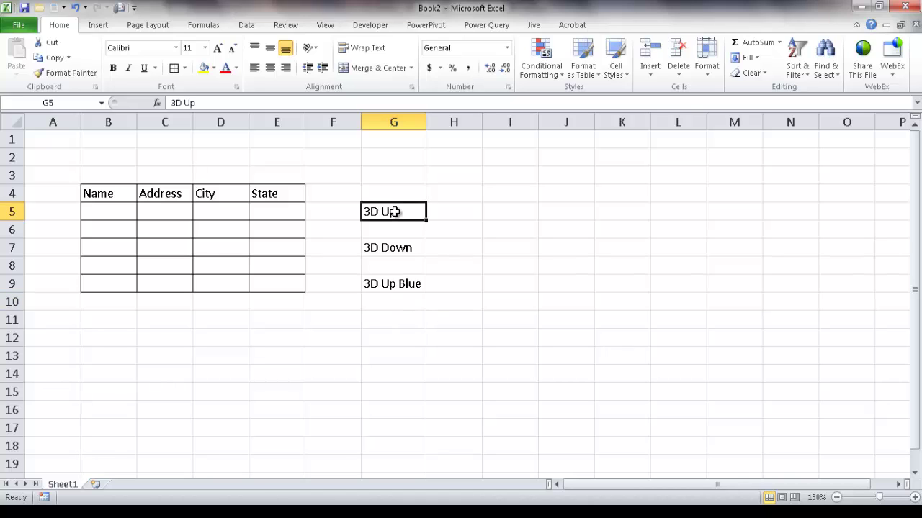
right_click(395, 211)
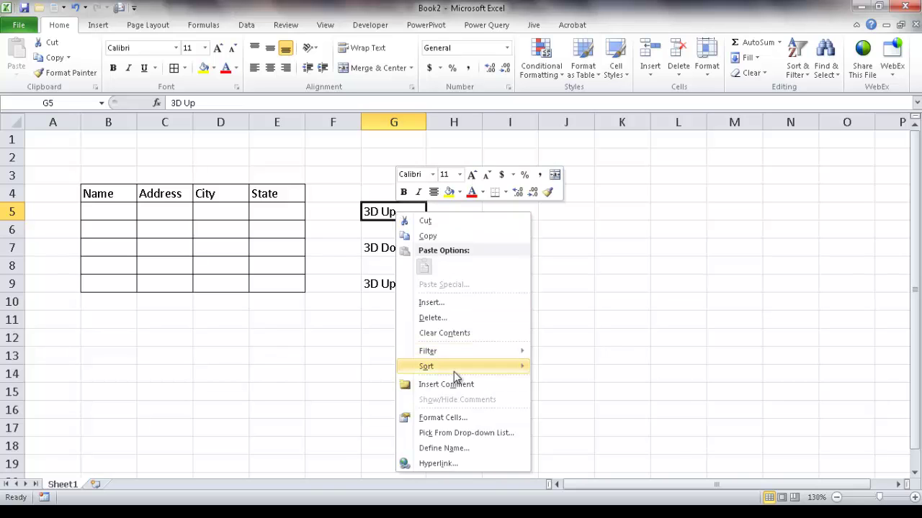
click(472, 419)
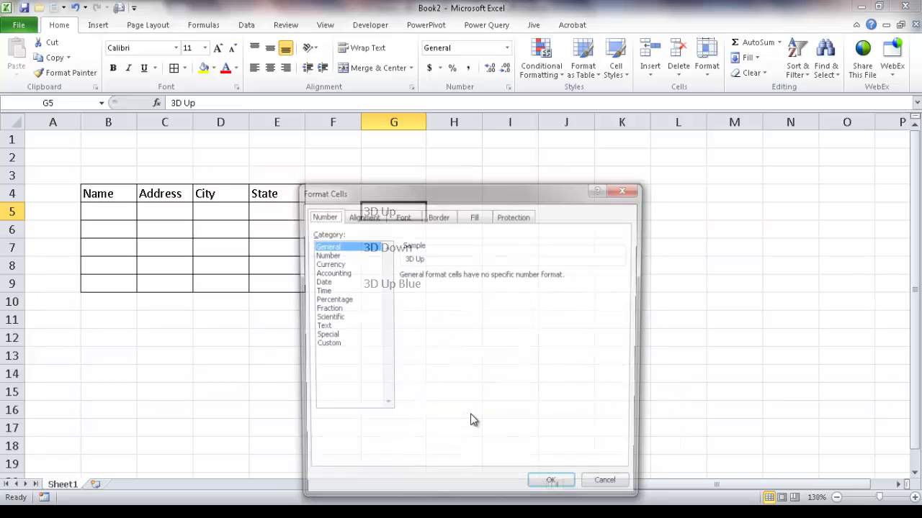
click(437, 216)
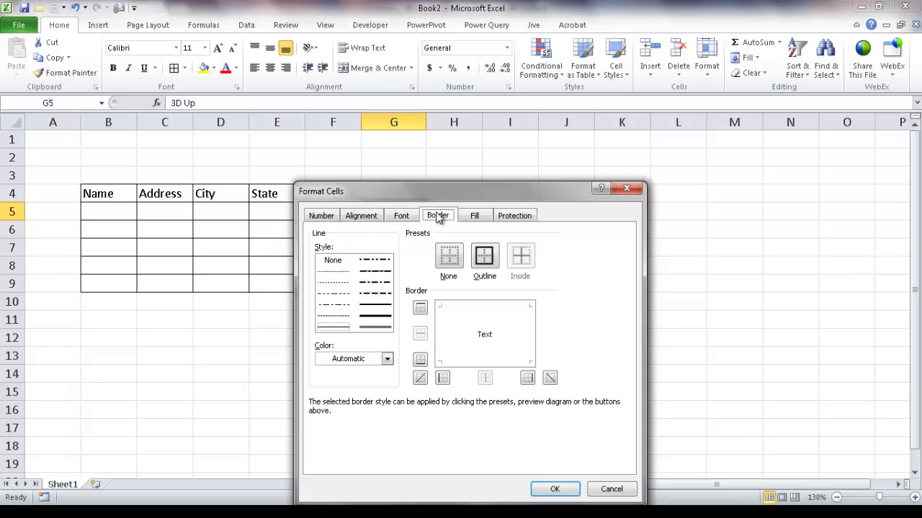
drag(436, 193, 607, 124)
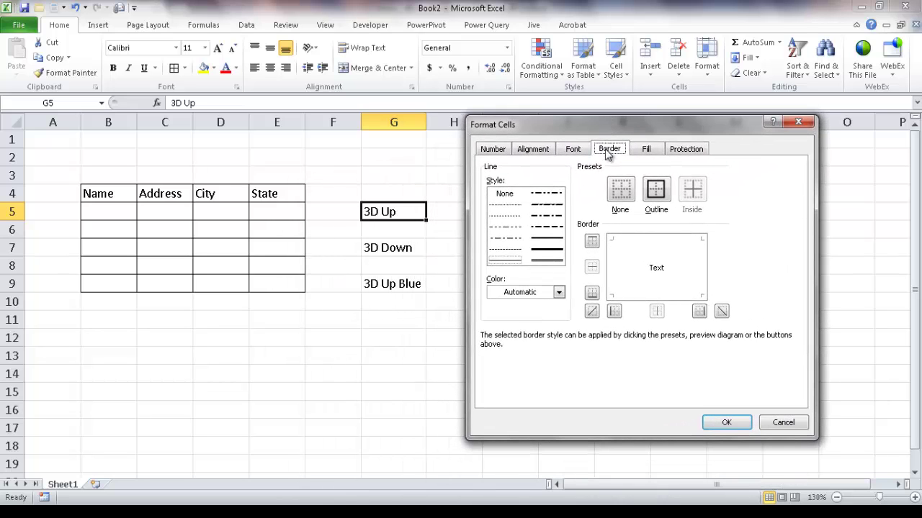
click(542, 242)
click(545, 250)
click(548, 244)
click(646, 287)
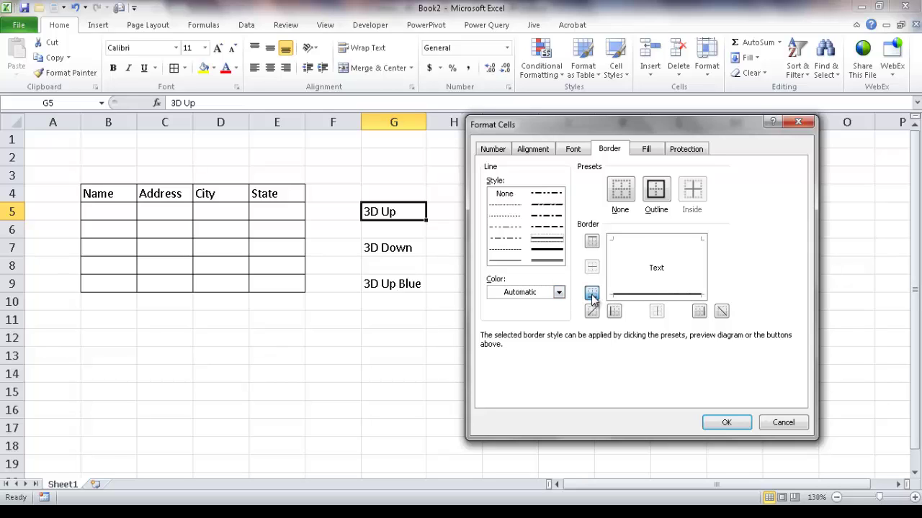
click(699, 311)
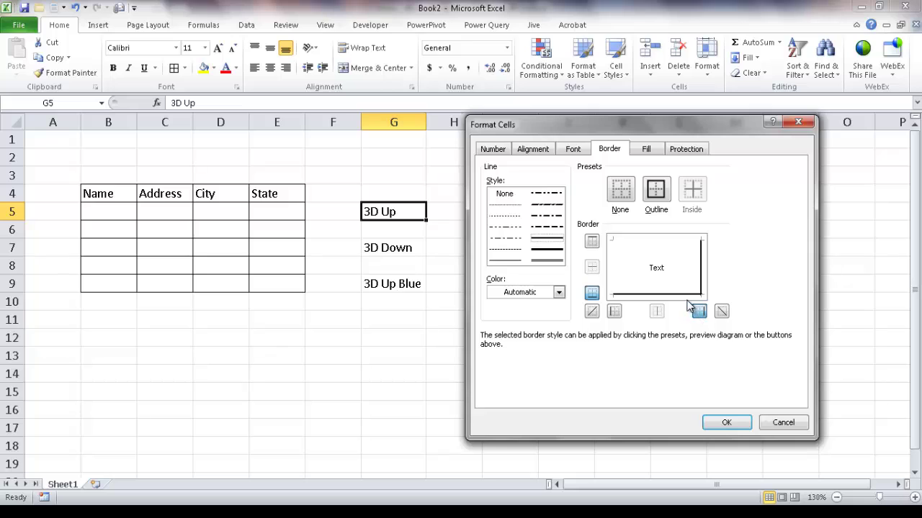
click(546, 245)
Add white left and top borders to cell G5.
click(558, 292)
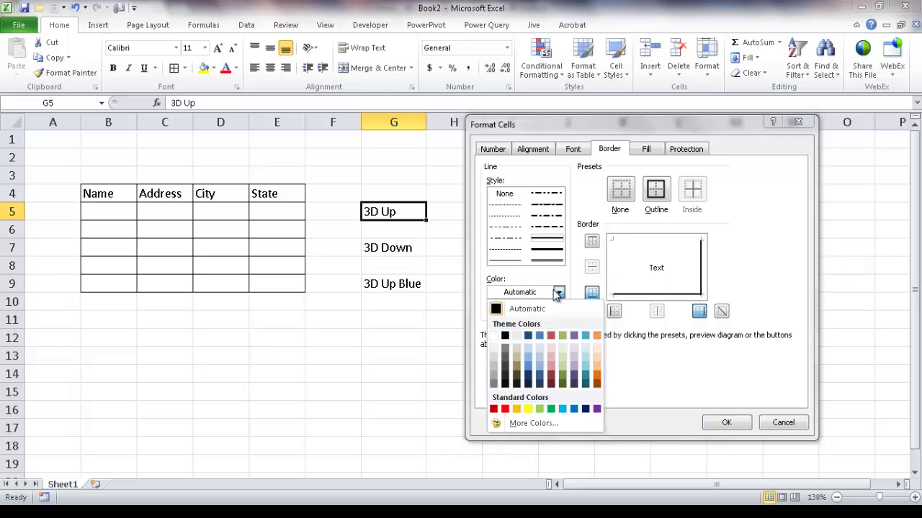
click(494, 336)
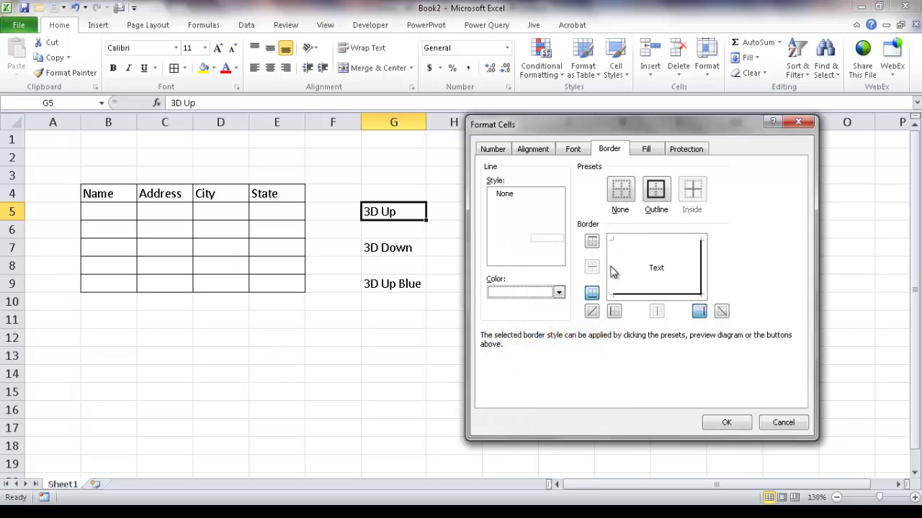
click(613, 311)
click(641, 247)
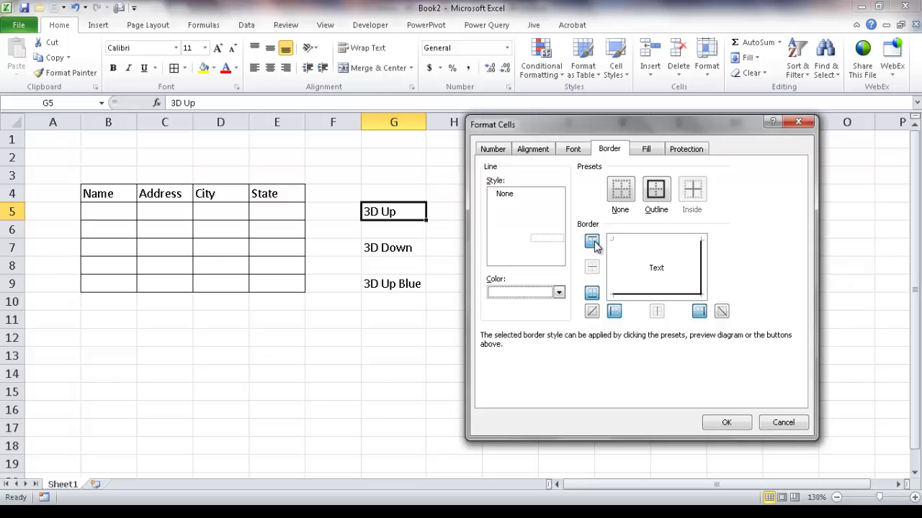
Give G5 a grey fill and apply the formatting.
click(648, 149)
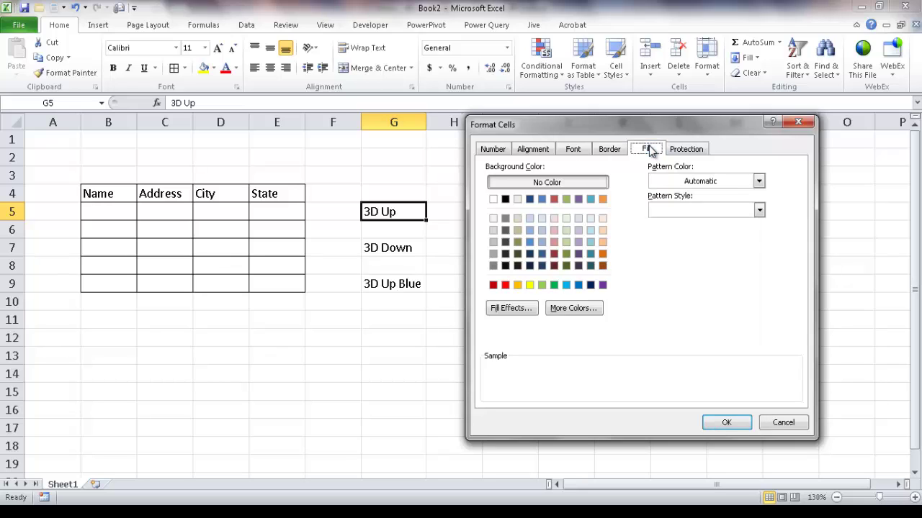
click(493, 243)
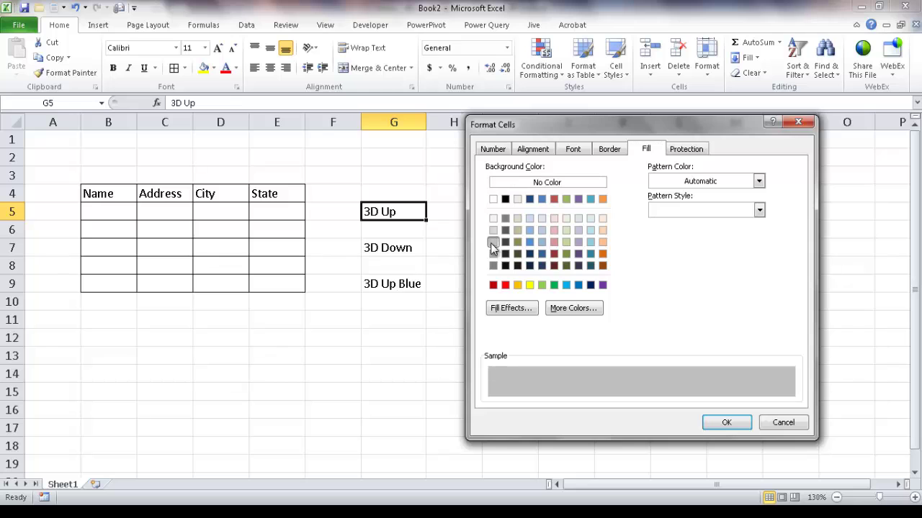
click(729, 424)
click(555, 318)
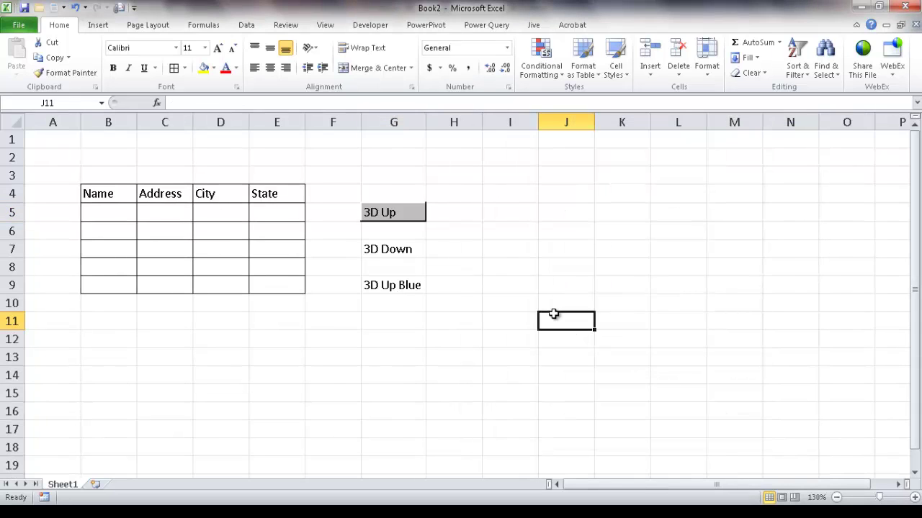
Give cell G7 thick left and top borders plus a white right border.
click(401, 250)
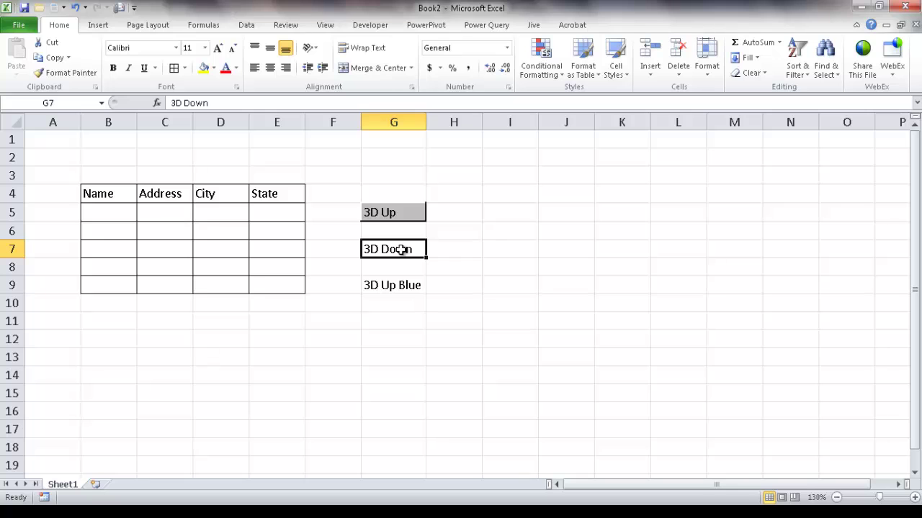
key(ctrl+1)
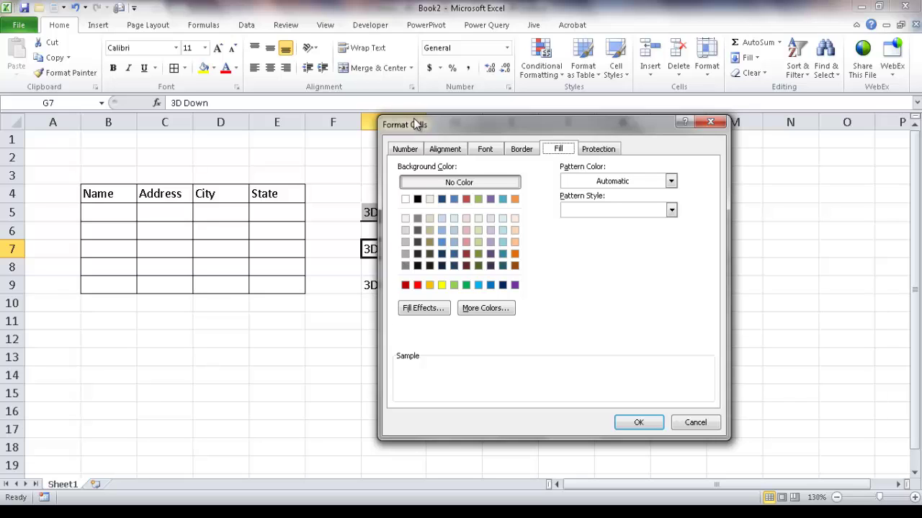
click(522, 149)
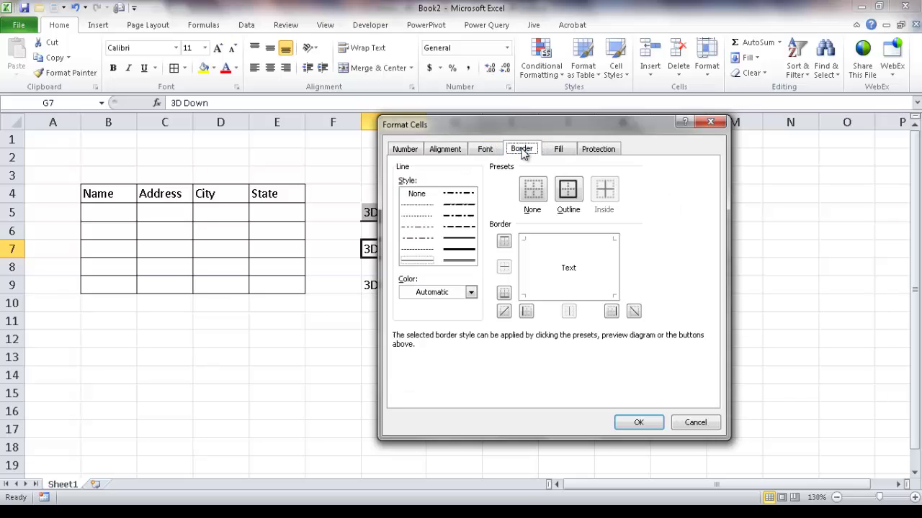
click(450, 241)
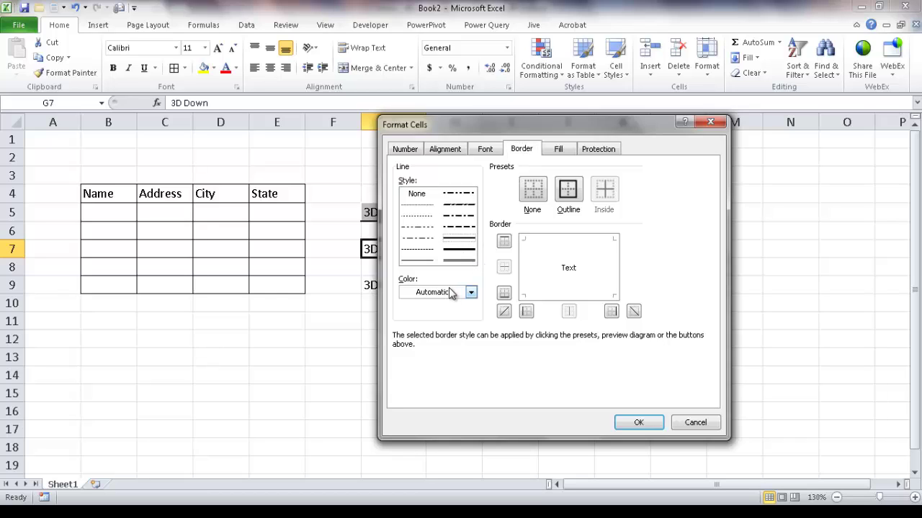
click(527, 265)
click(564, 244)
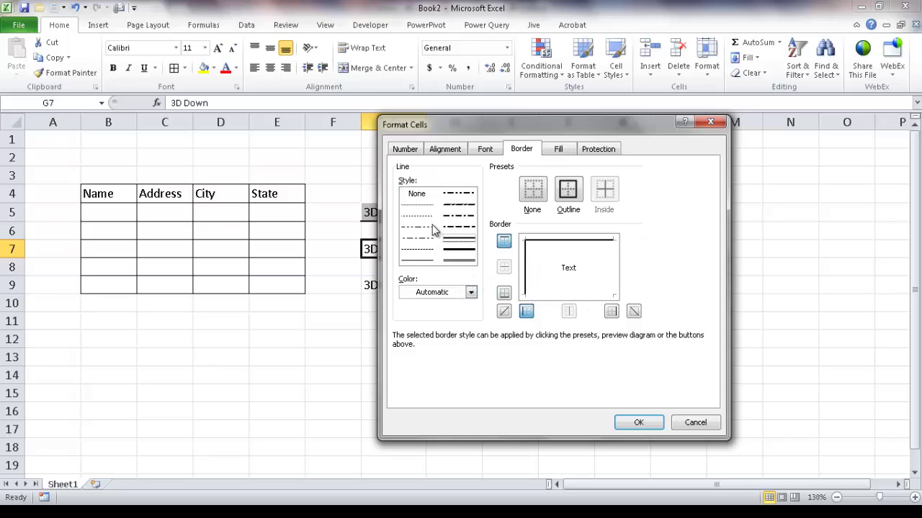
click(470, 293)
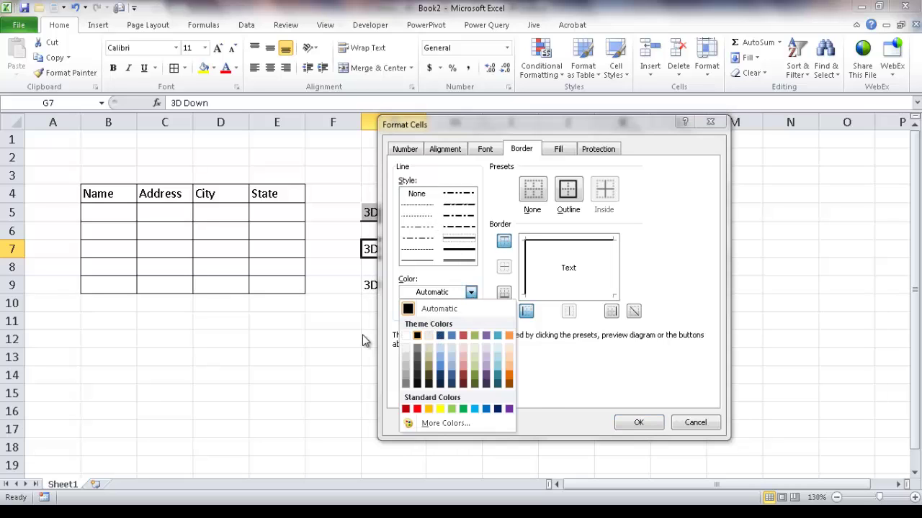
click(405, 335)
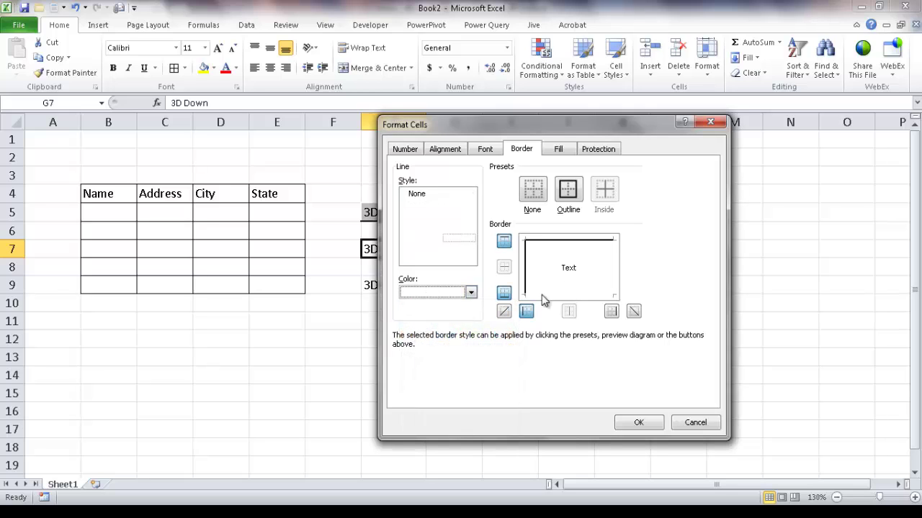
click(611, 312)
Fill G7 with grey and apply the sunken formatting.
click(559, 150)
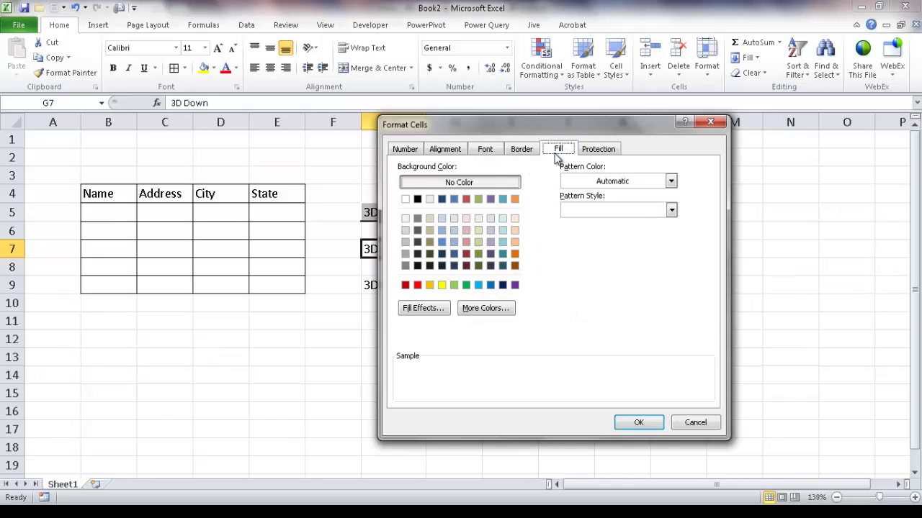
click(405, 242)
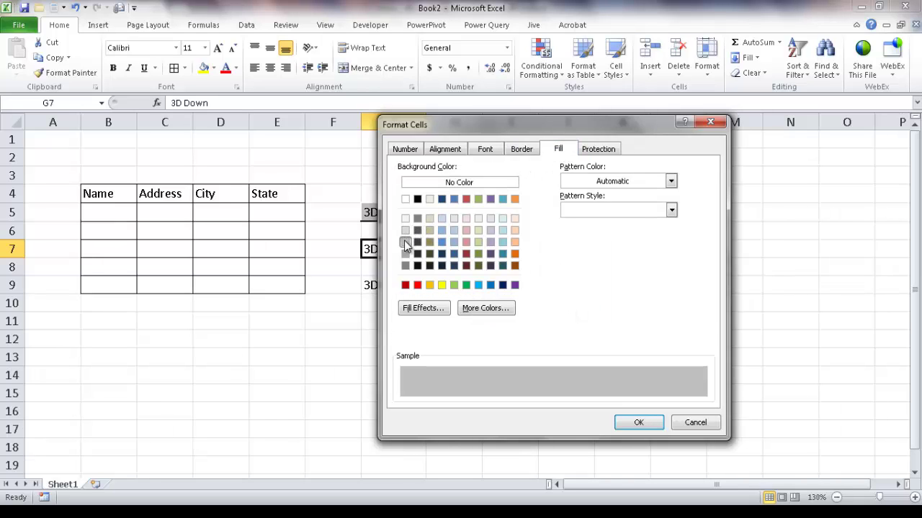
click(638, 423)
click(453, 277)
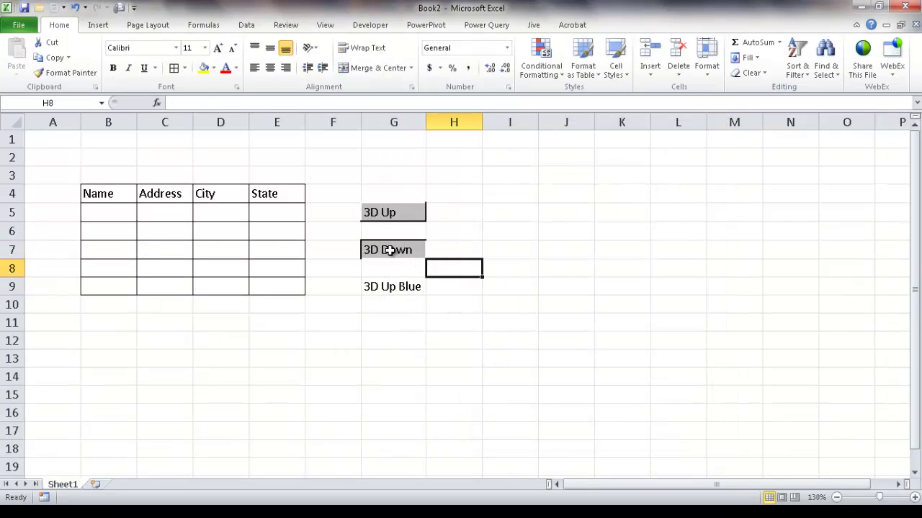
Give cell G9 medium solid bottom and right borders, then switch border colour to white.
click(397, 211)
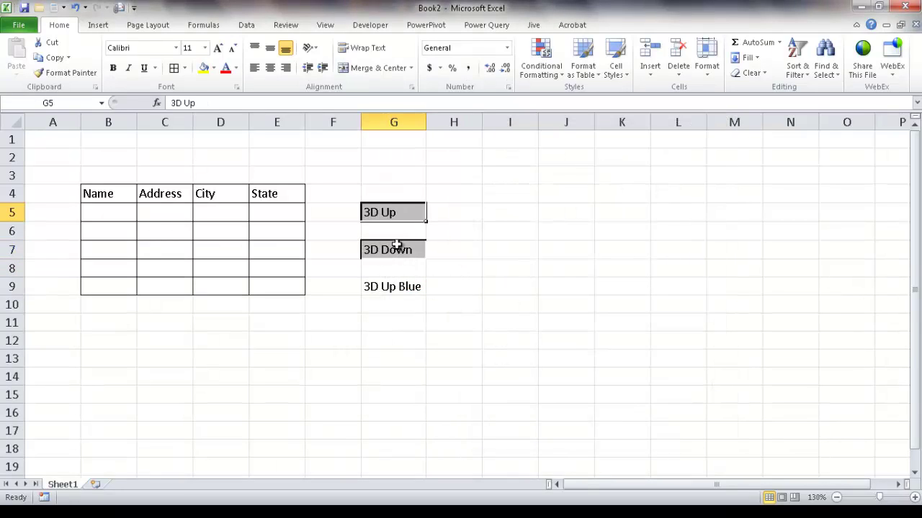
click(397, 247)
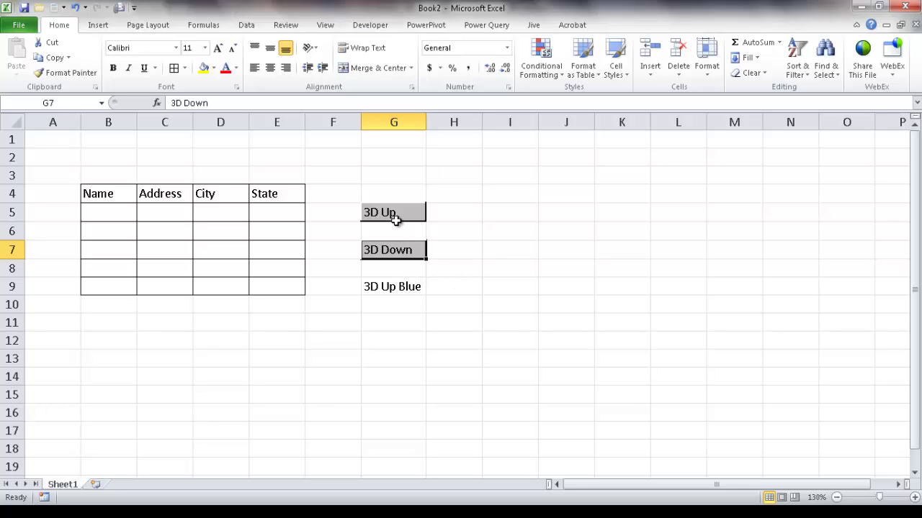
click(397, 286)
key(ctrl+1)
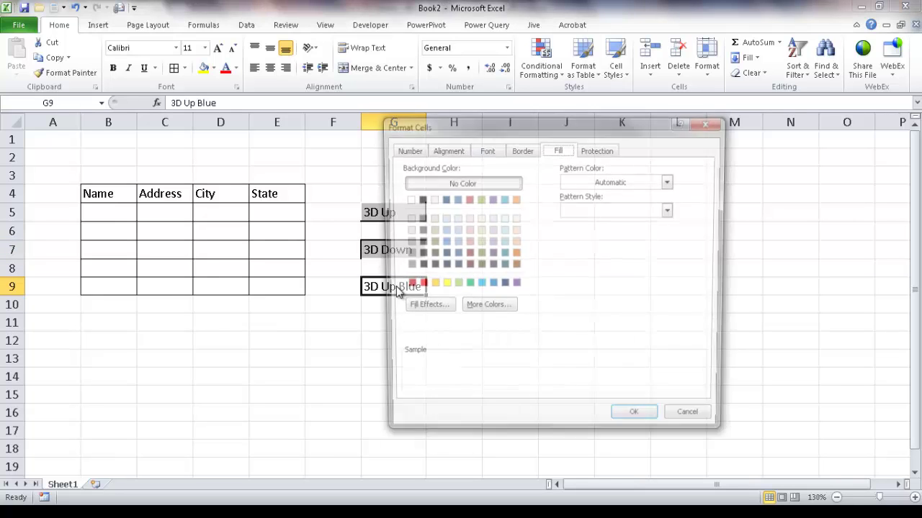
drag(470, 122, 547, 129)
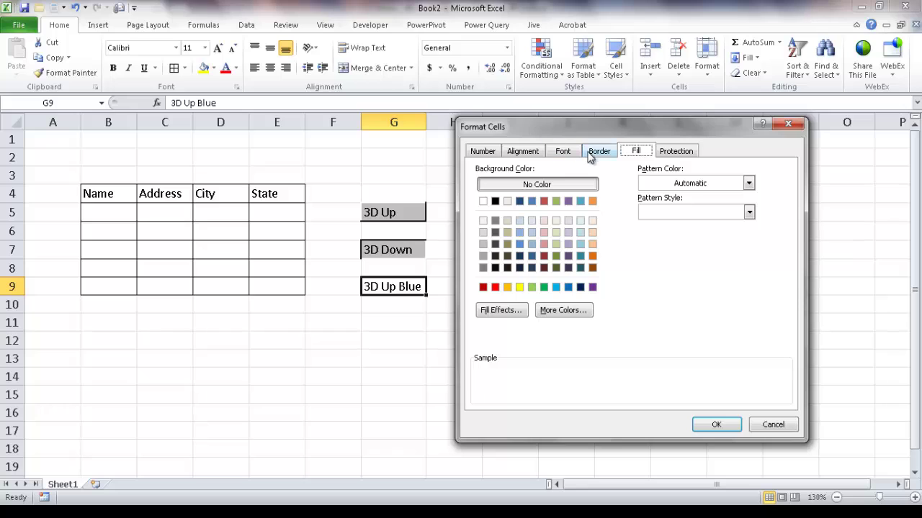
click(595, 152)
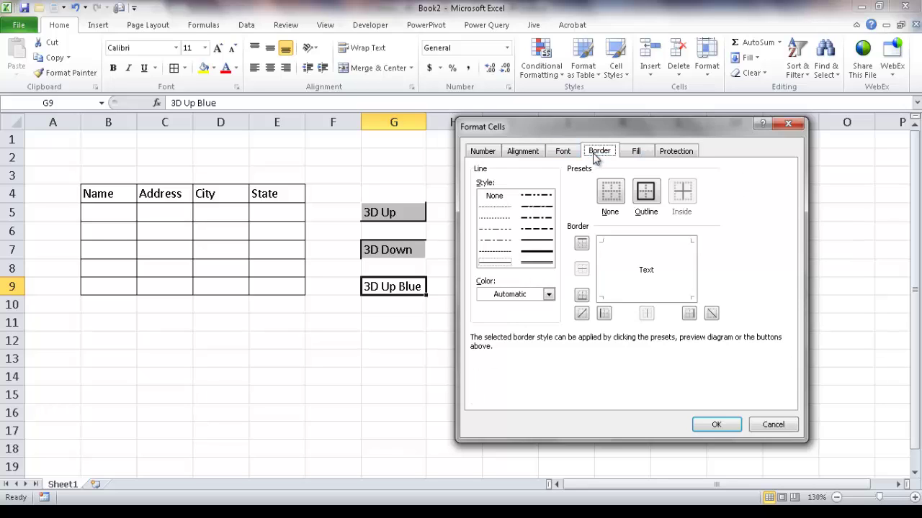
click(531, 244)
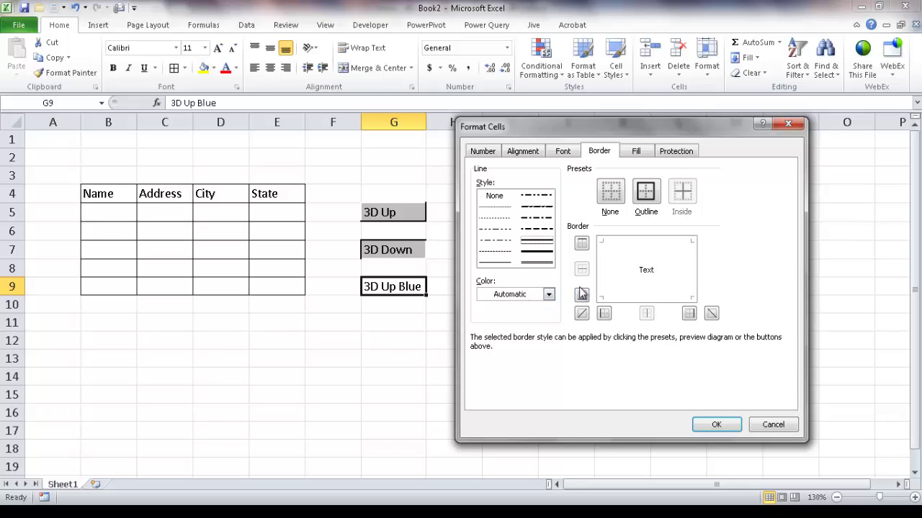
click(636, 295)
click(691, 264)
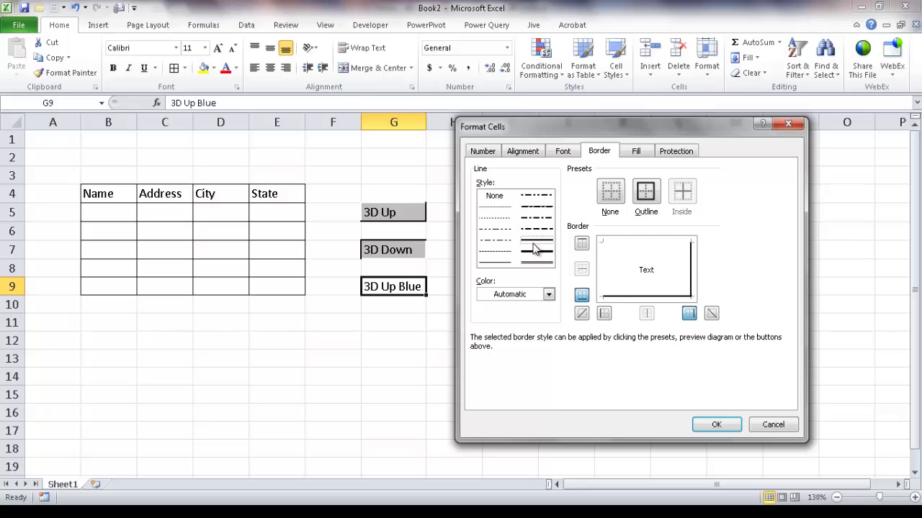
click(549, 295)
click(563, 406)
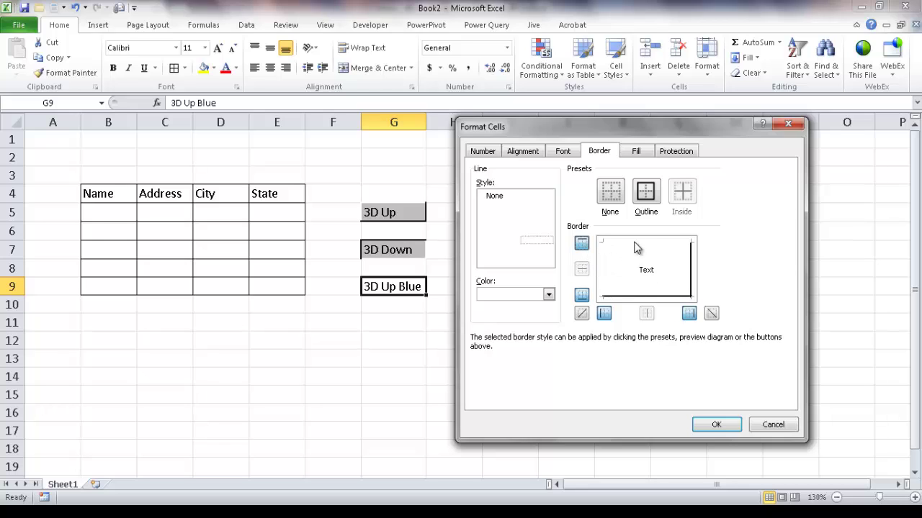
Fill G9 with blue and apply the raised button formatting.
click(635, 153)
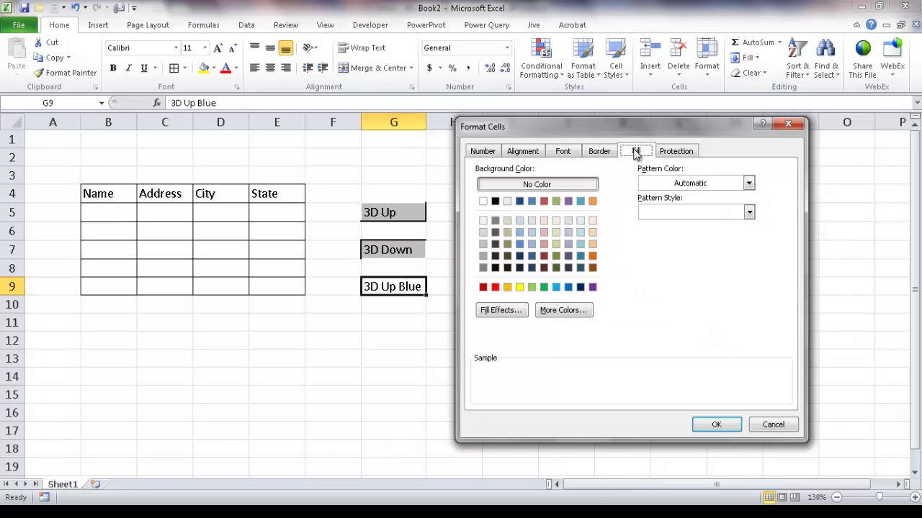
click(531, 201)
click(712, 425)
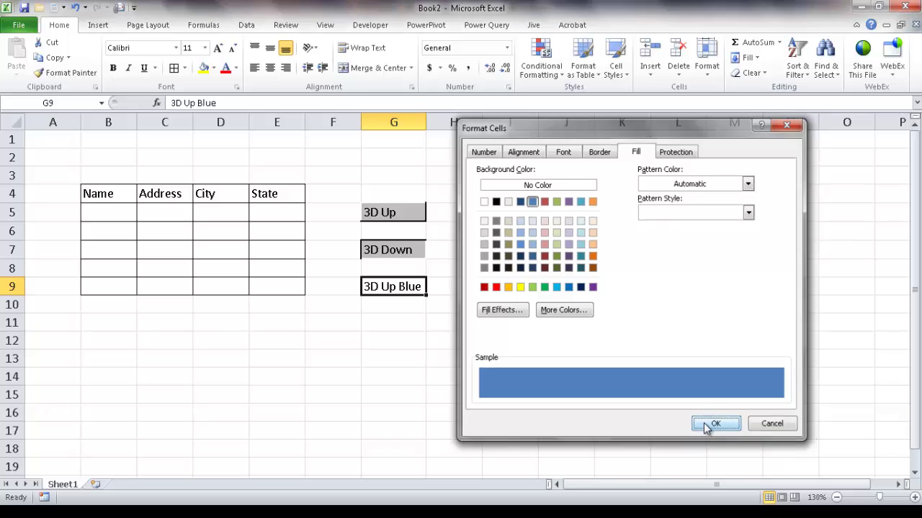
click(545, 416)
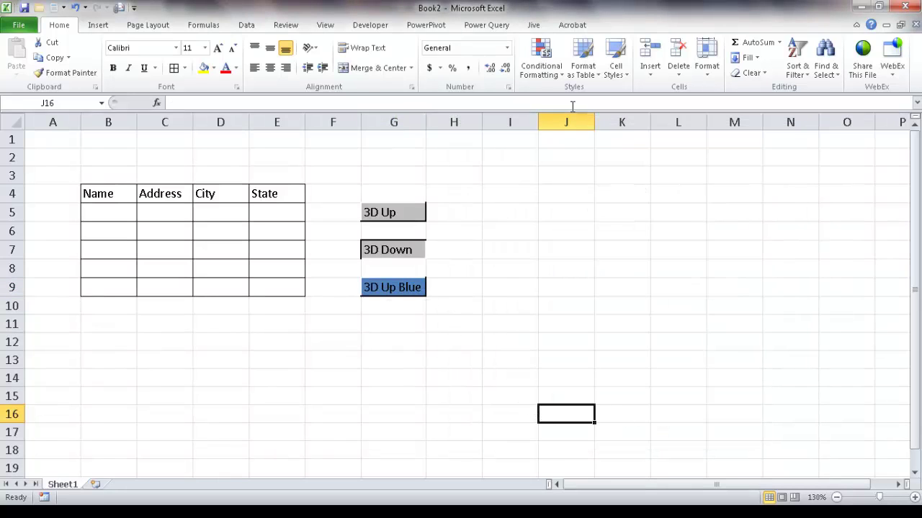
click(616, 75)
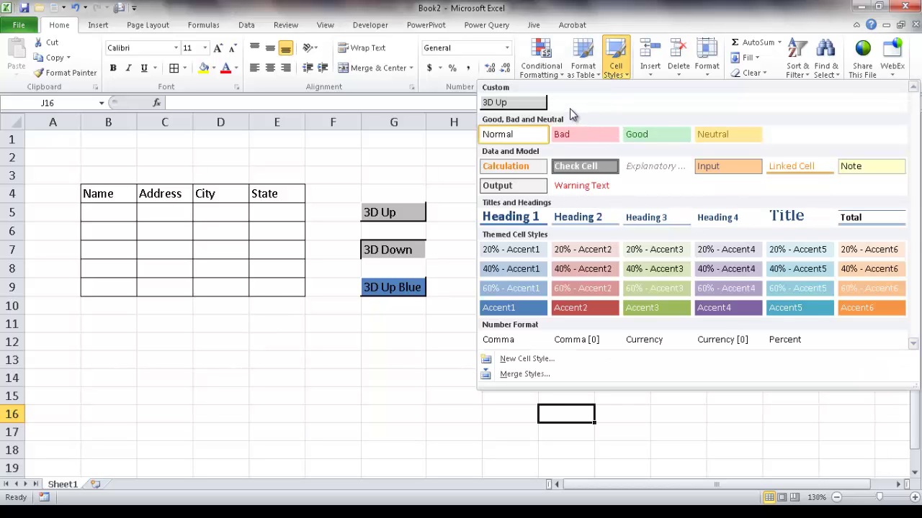
click(444, 369)
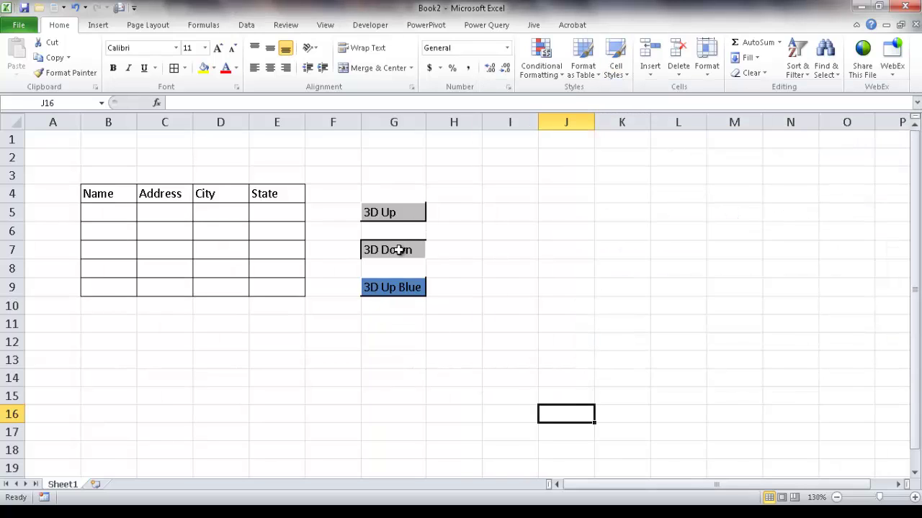
click(616, 67)
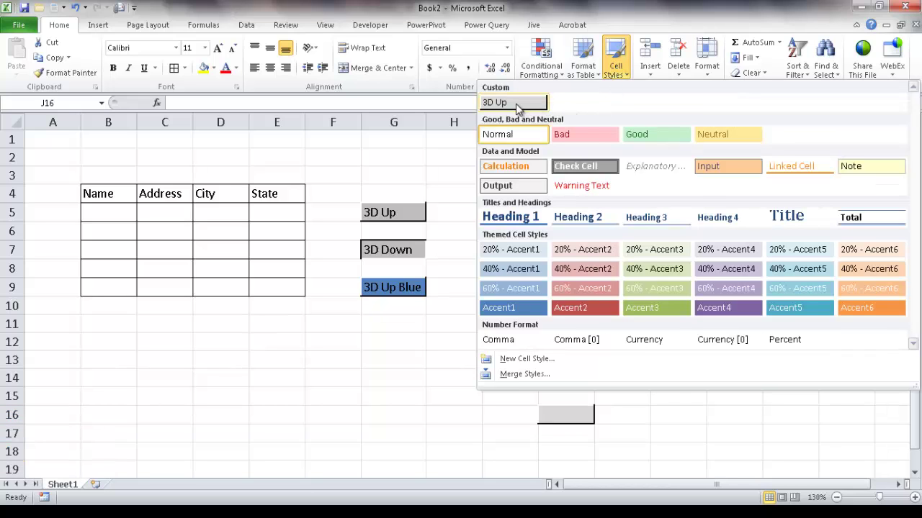
click(453, 240)
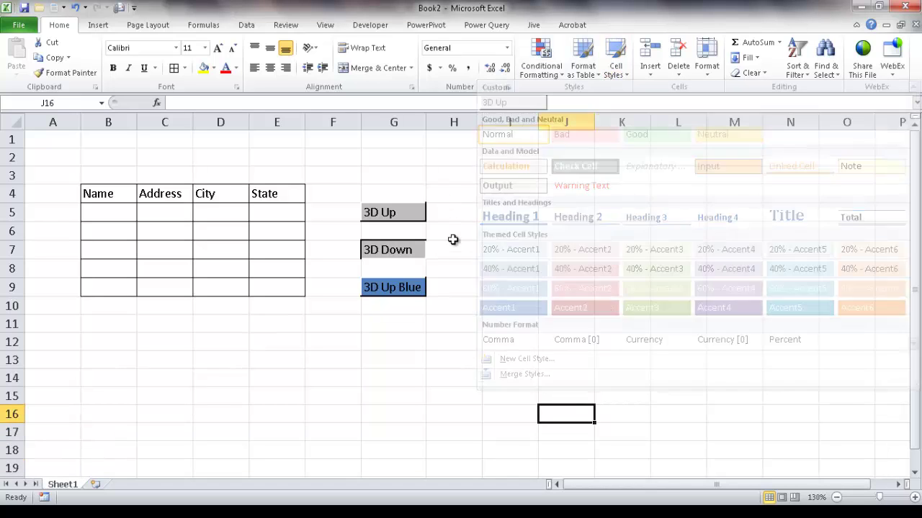
click(402, 213)
click(398, 255)
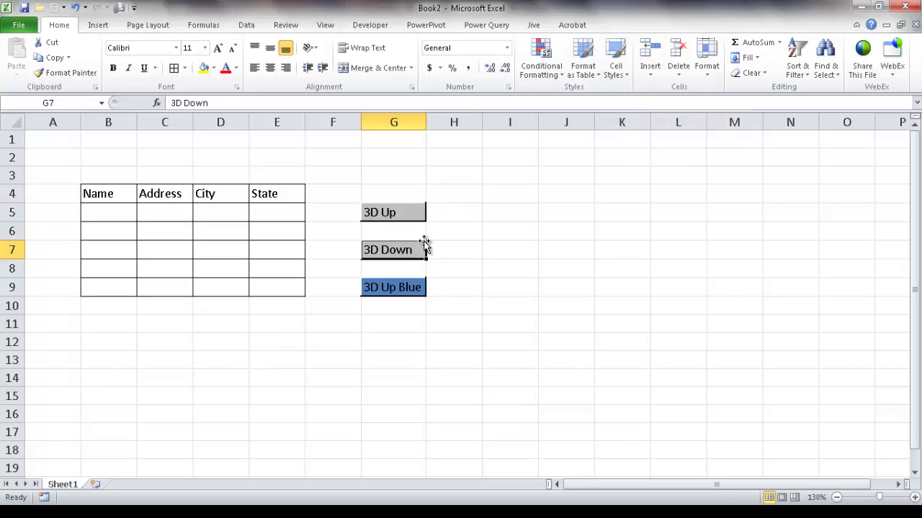
Create a new cell style named '3D Down' from G7's sunken formatting.
click(622, 75)
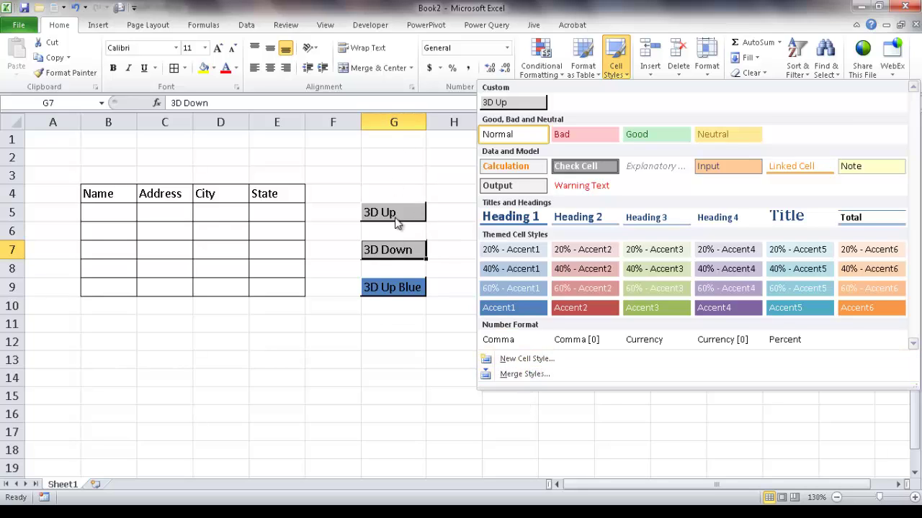
click(518, 358)
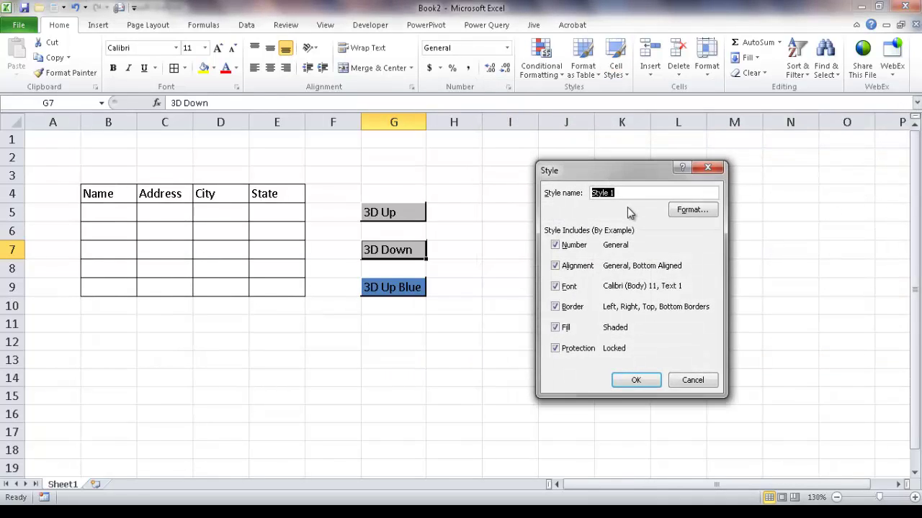
text(3D Down)
click(641, 378)
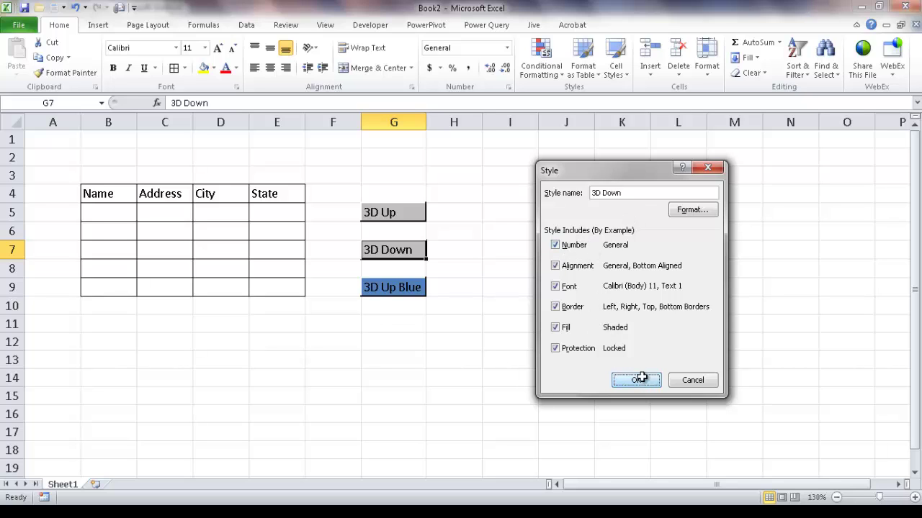
Select G9 and save its formatting as a new cell style named '3D Up Blue'.
click(618, 71)
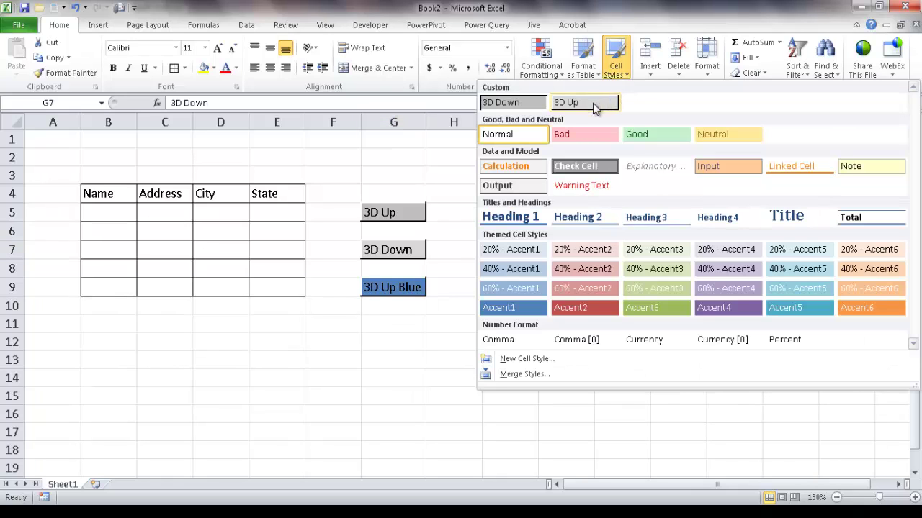
click(462, 353)
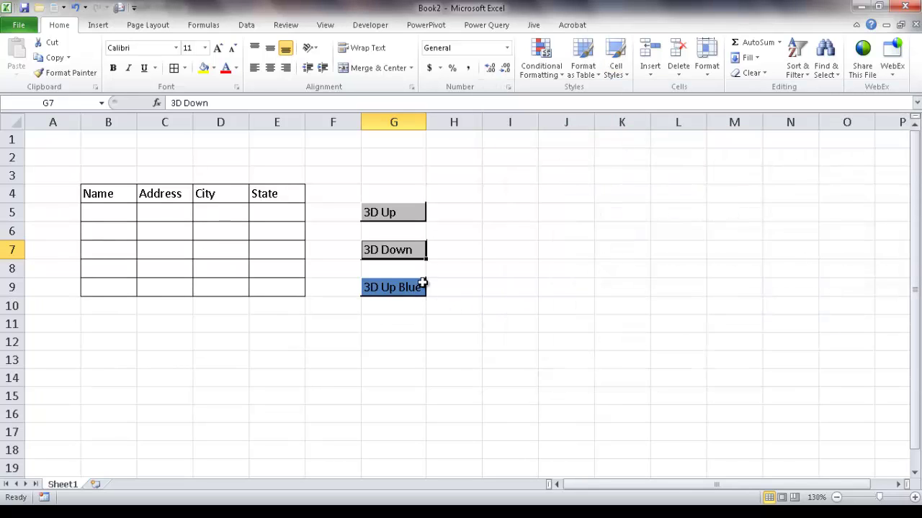
click(384, 288)
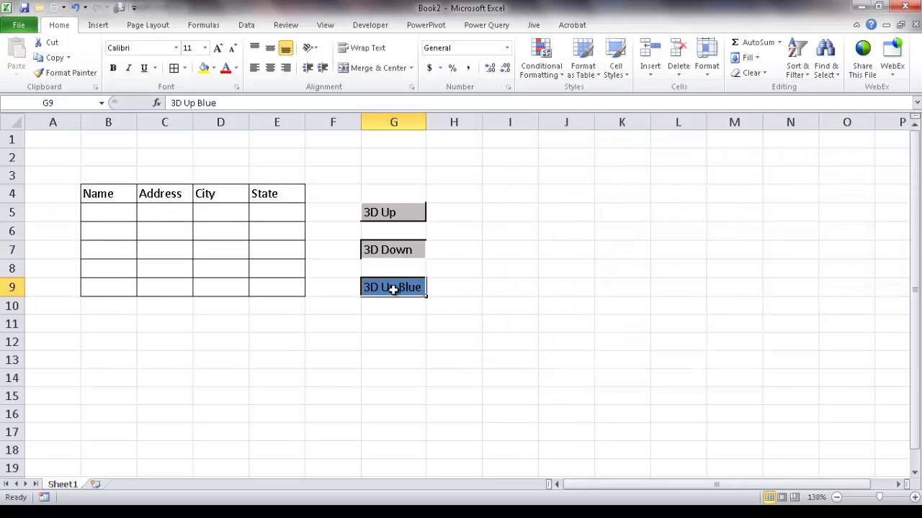
click(615, 68)
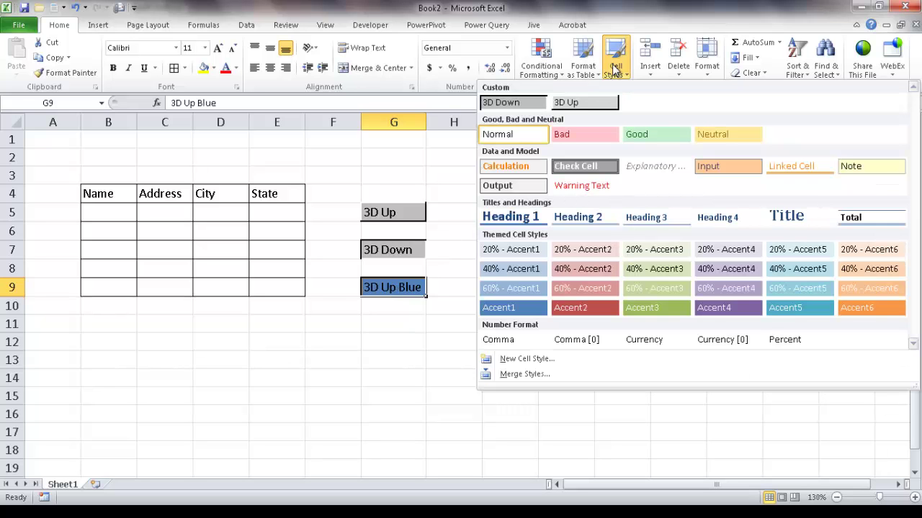
click(529, 358)
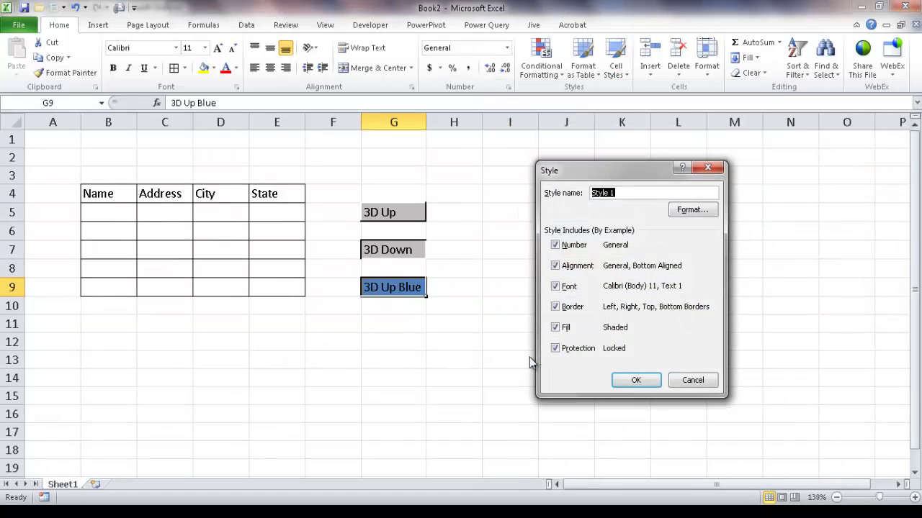
text(3D Up Blue)
click(641, 382)
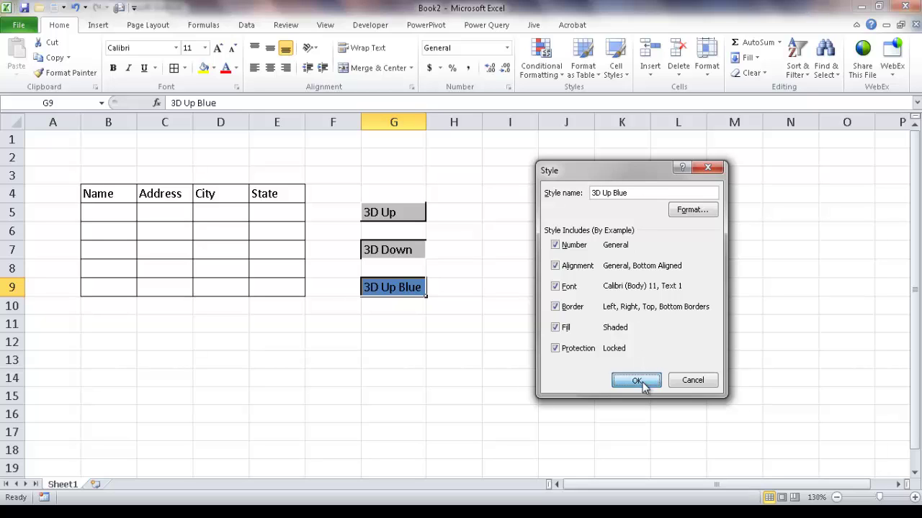
click(486, 358)
click(430, 329)
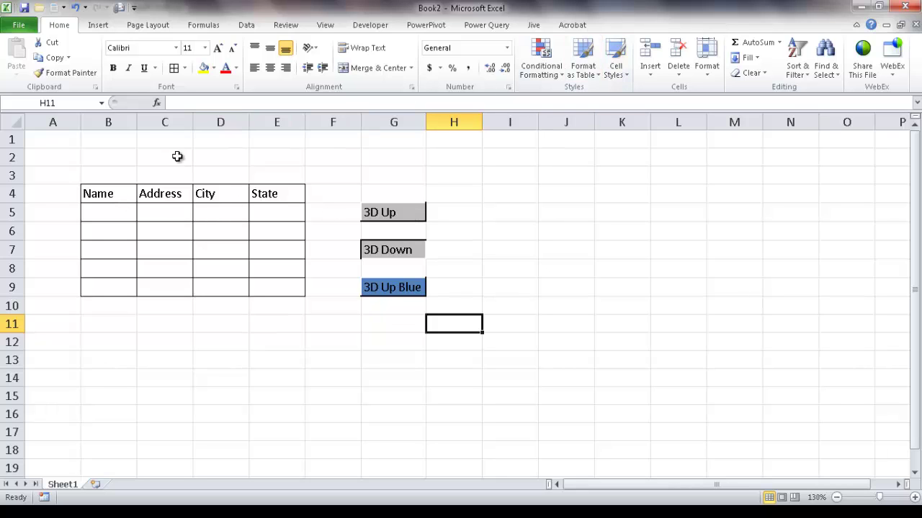
Apply the 3D Up style to the header row B4:E4.
drag(113, 191, 267, 197)
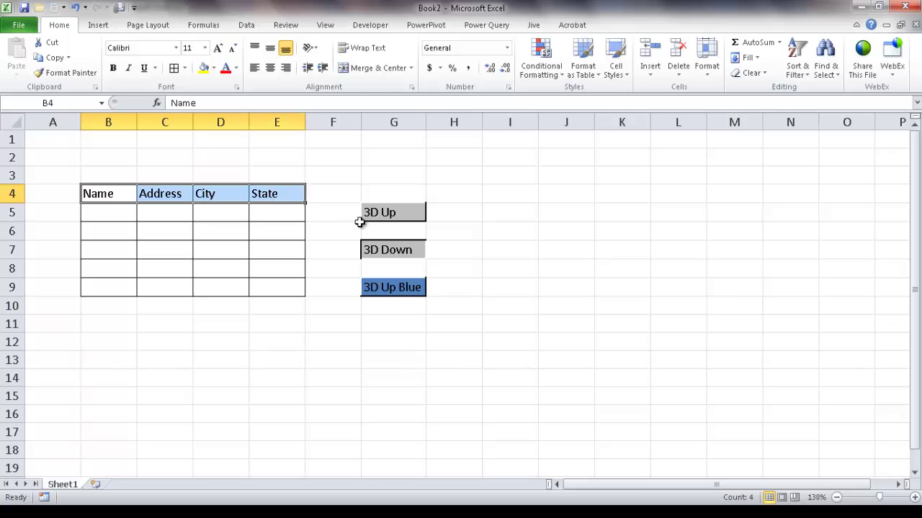
click(616, 70)
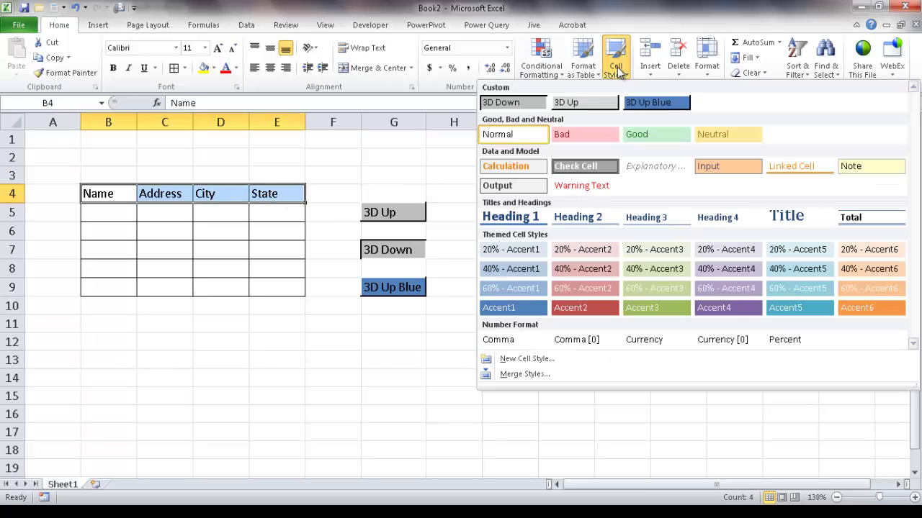
click(572, 102)
click(517, 383)
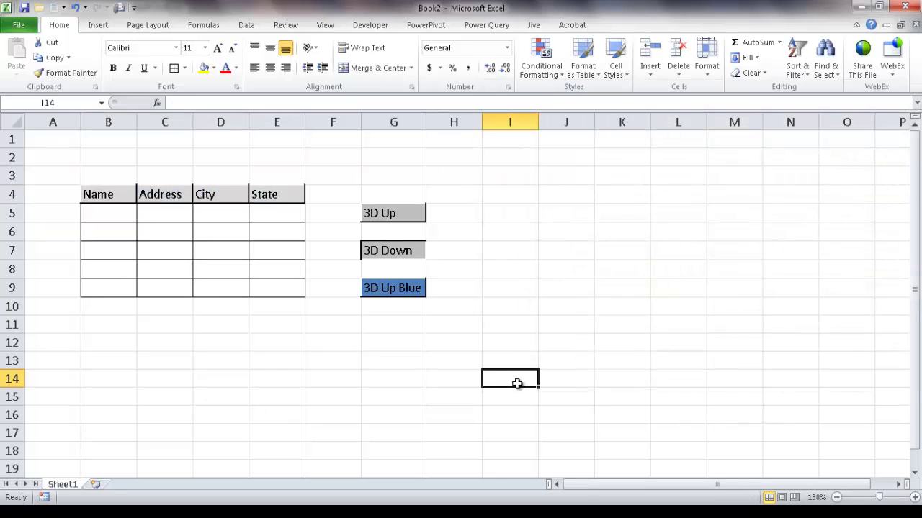
Restyle header row B4:E4 with the custom 3D Up Blue style.
drag(110, 193, 273, 193)
click(626, 69)
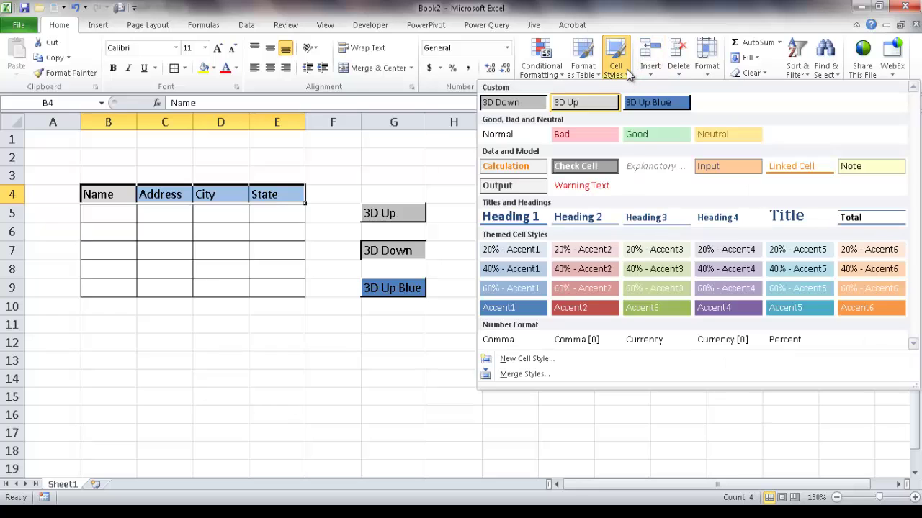
click(657, 102)
click(542, 297)
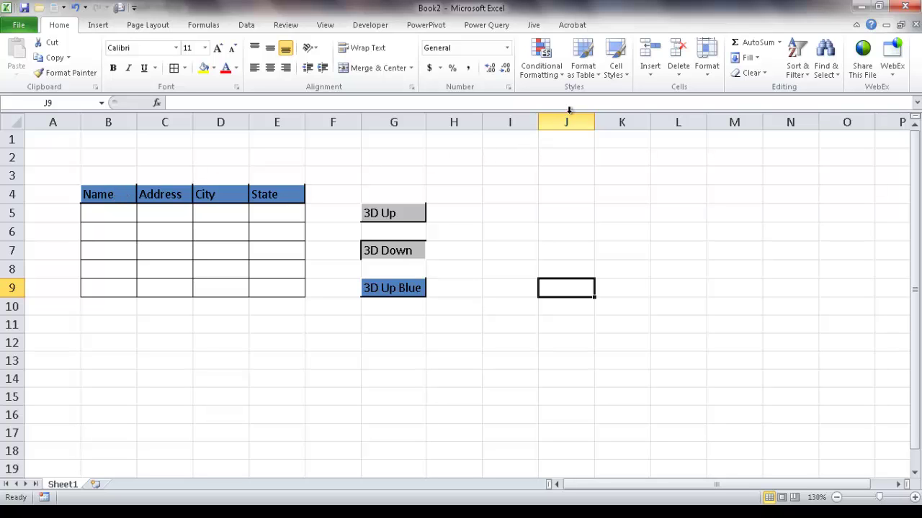
click(617, 72)
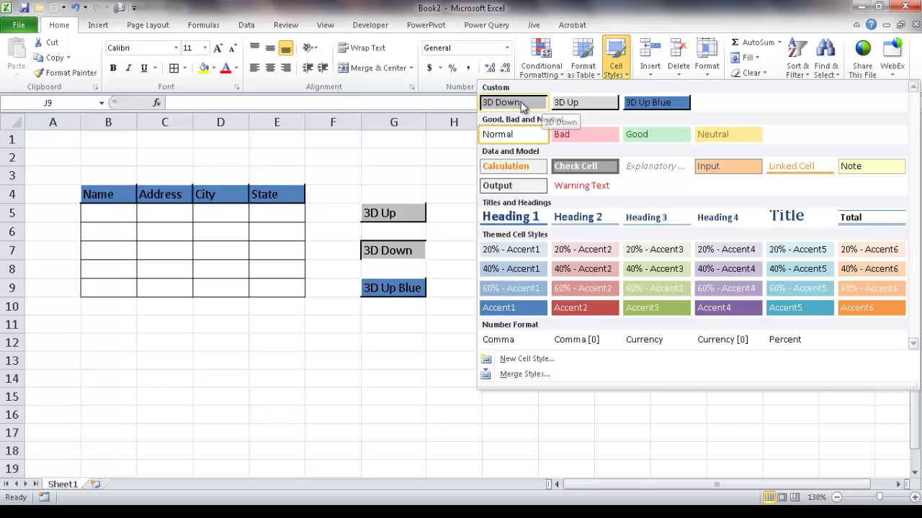
click(373, 159)
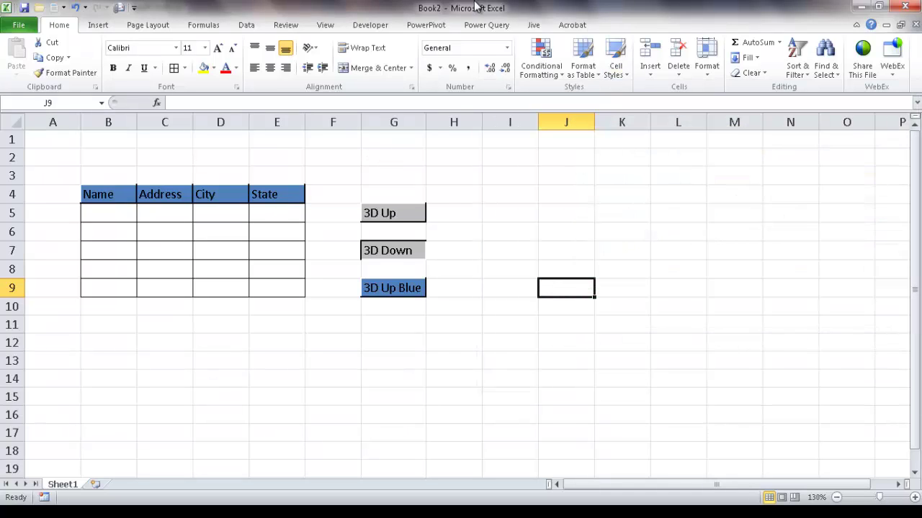
click(616, 70)
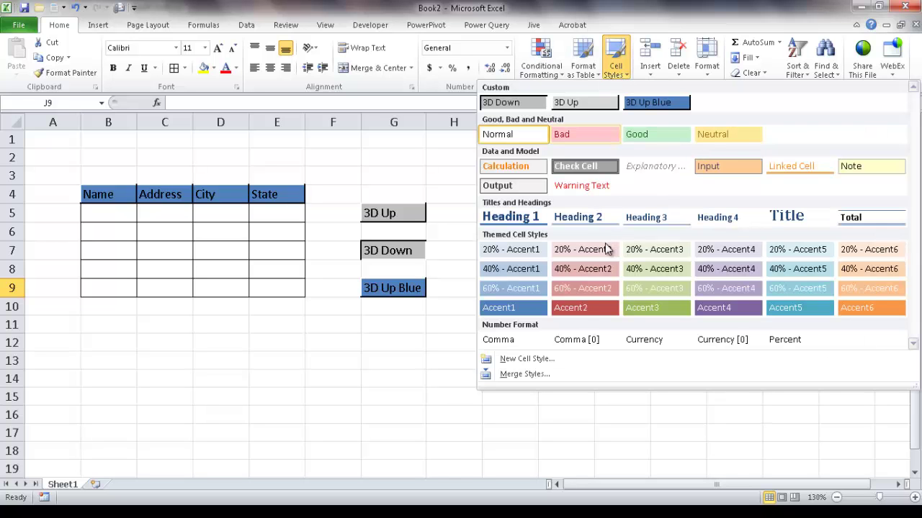
click(536, 374)
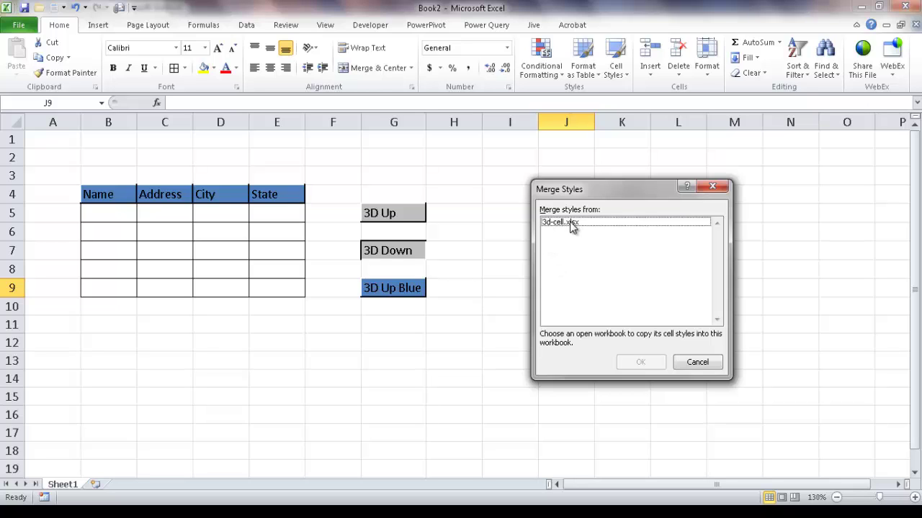
click(697, 363)
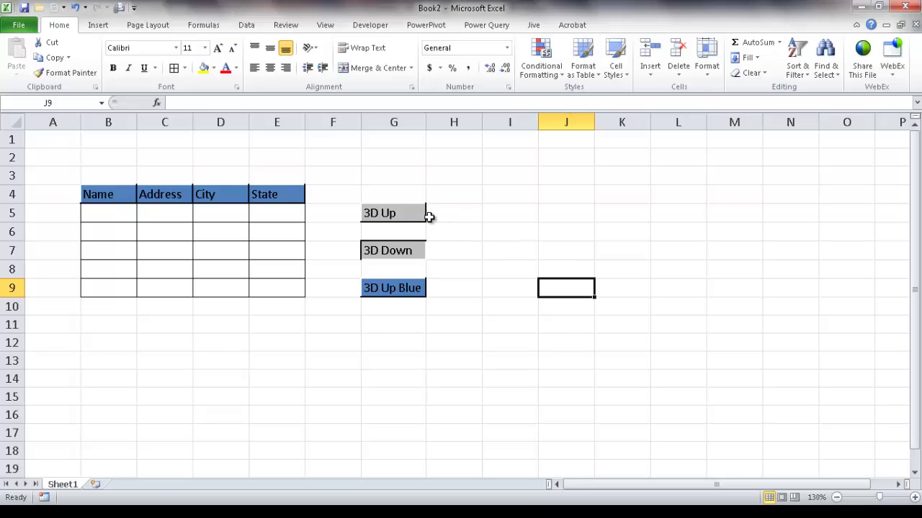
click(408, 212)
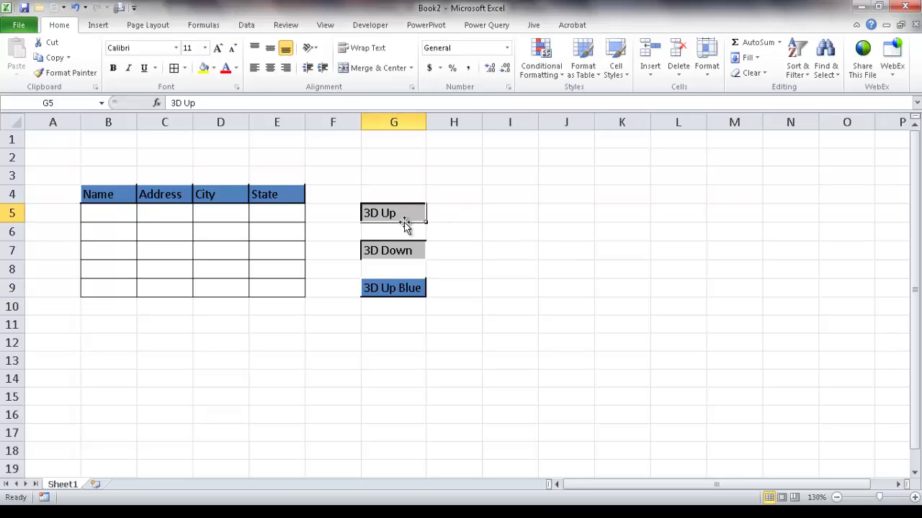